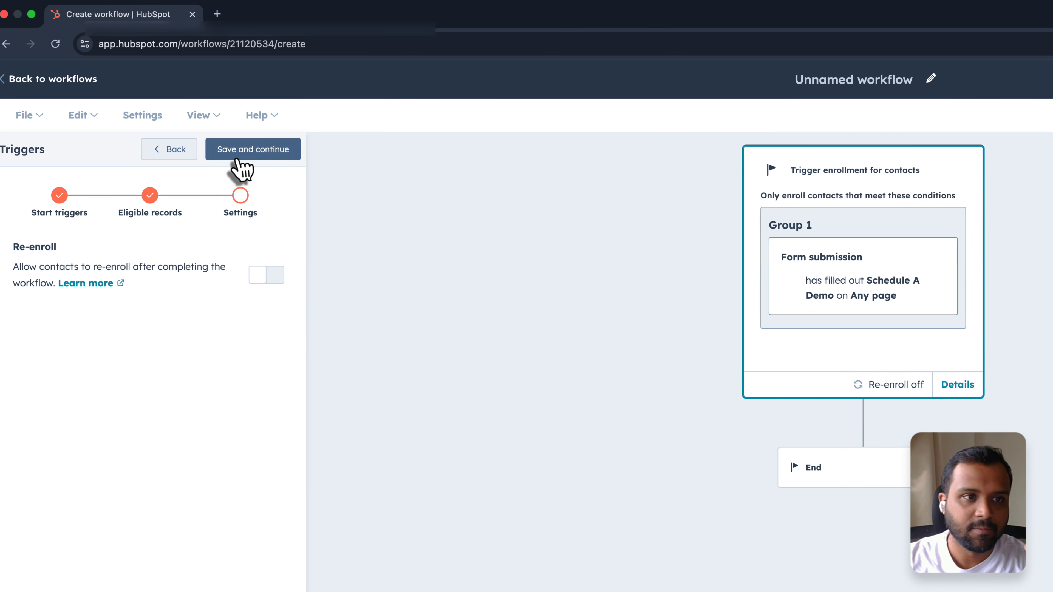
Save the enrollment trigger with re-enrollment off and add an Ask Breeze AI action as the first workflow action
click(248, 154)
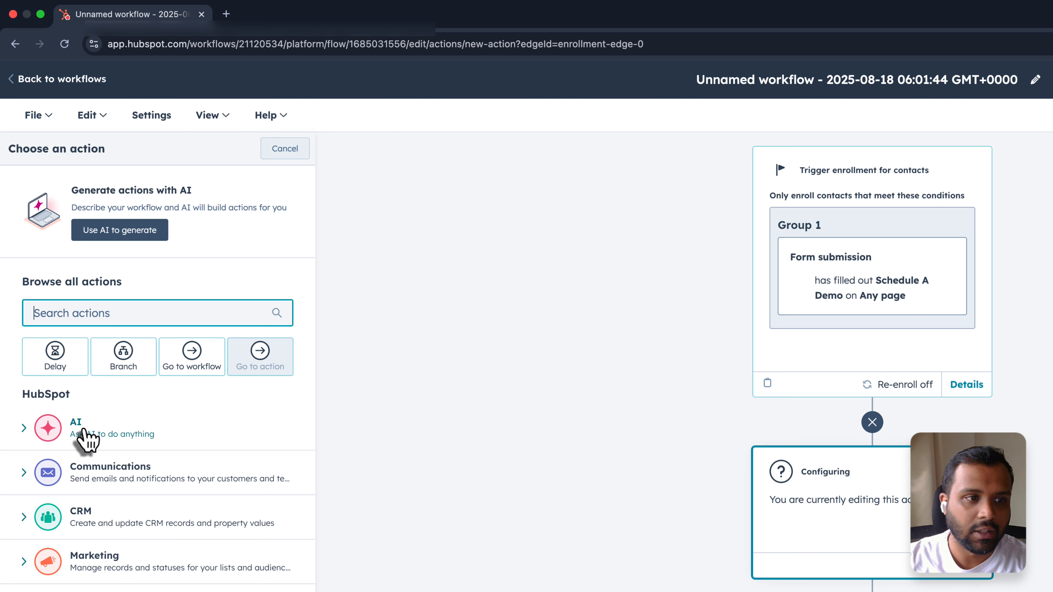
click(83, 435)
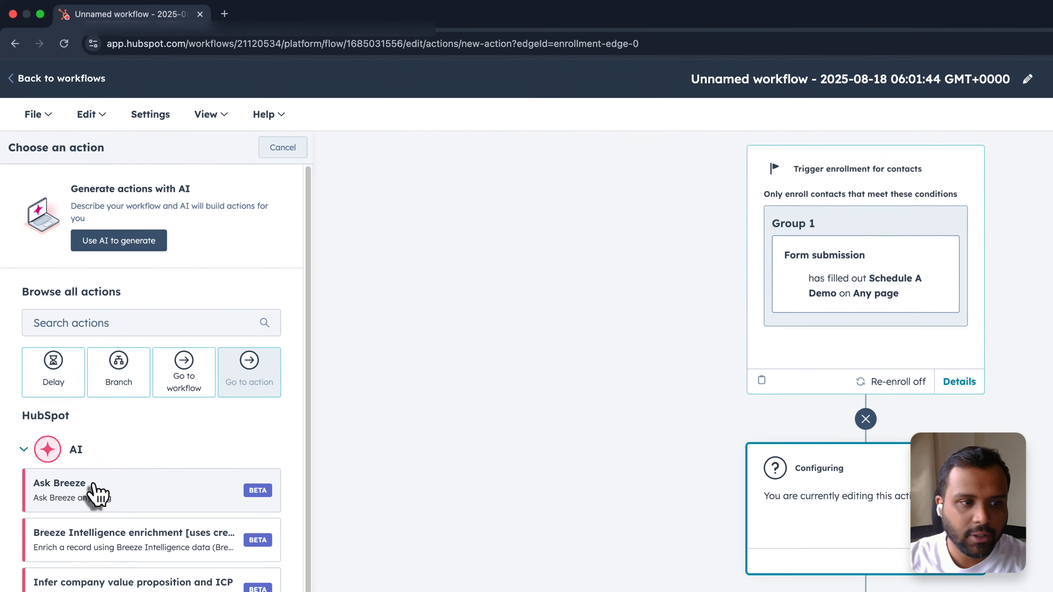
click(63, 299)
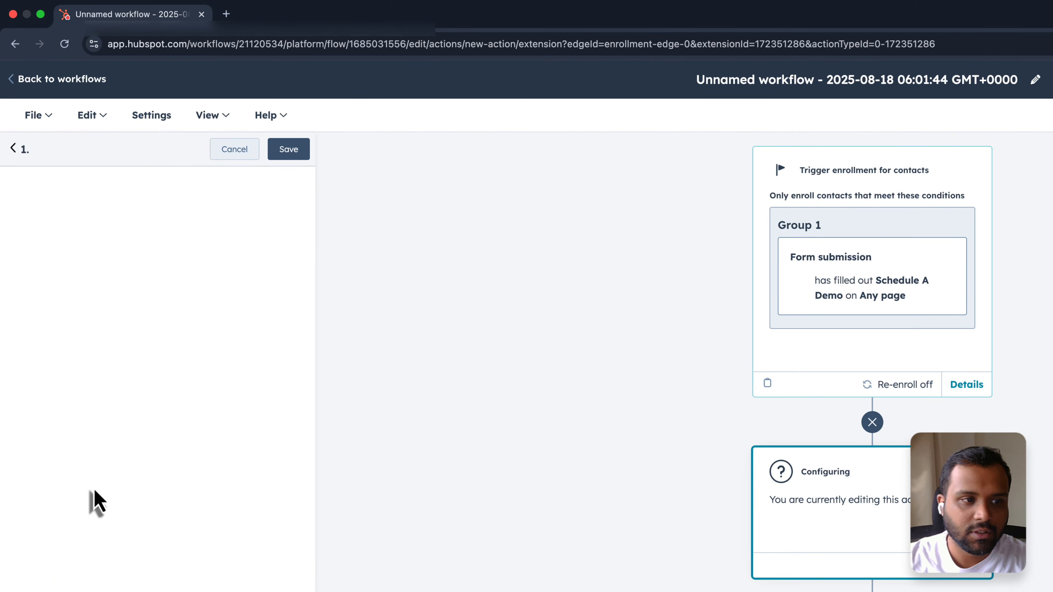
click(95, 500)
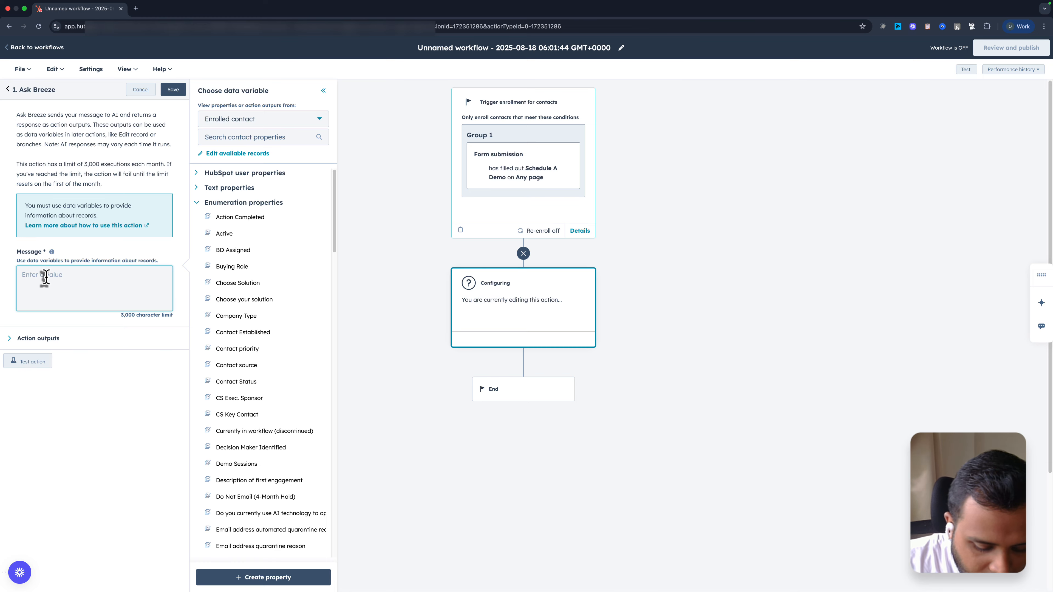
Begin the Ask Breeze message with "Analyse the" followed by the enrolled contact's Message property as a data variable
text(Analyse the)
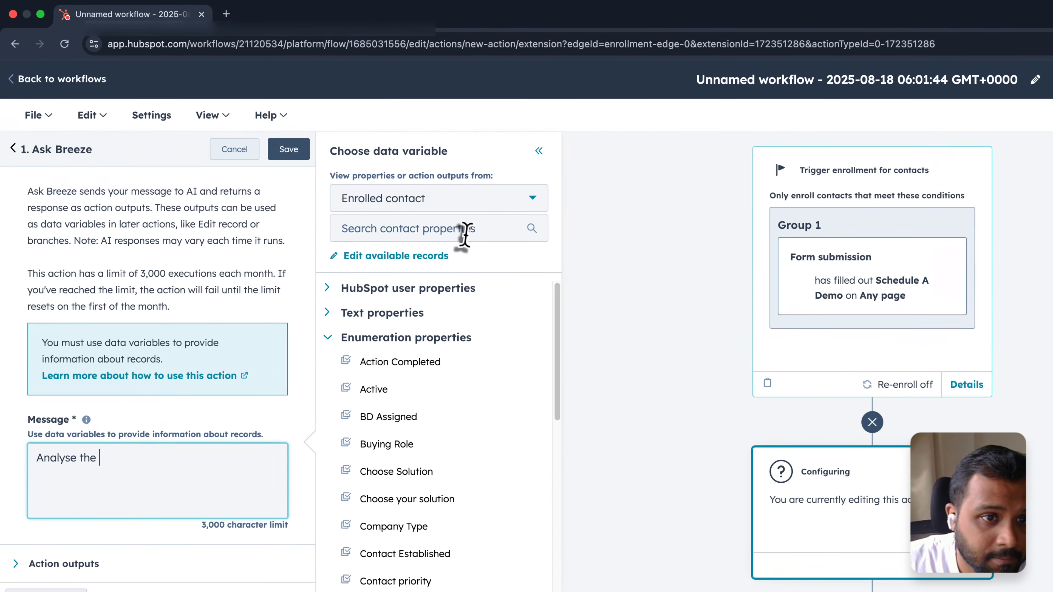
click(279, 138)
text(messa)
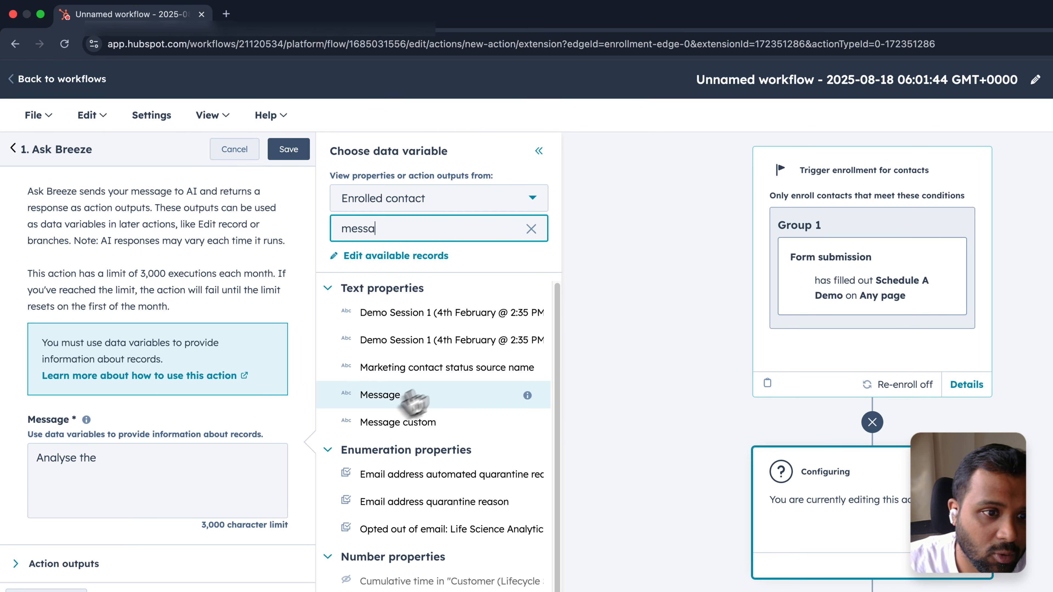
click(398, 396)
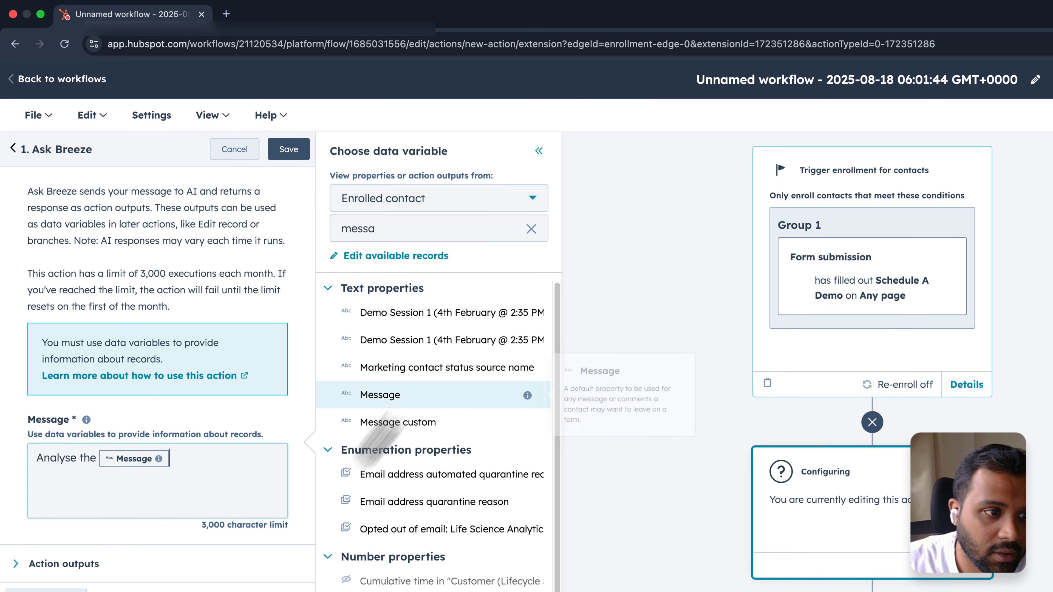
Complete the prompt with "and decide if its a job enquiry message. If yes : return yes If no: return no." and save the action
text(and decide)
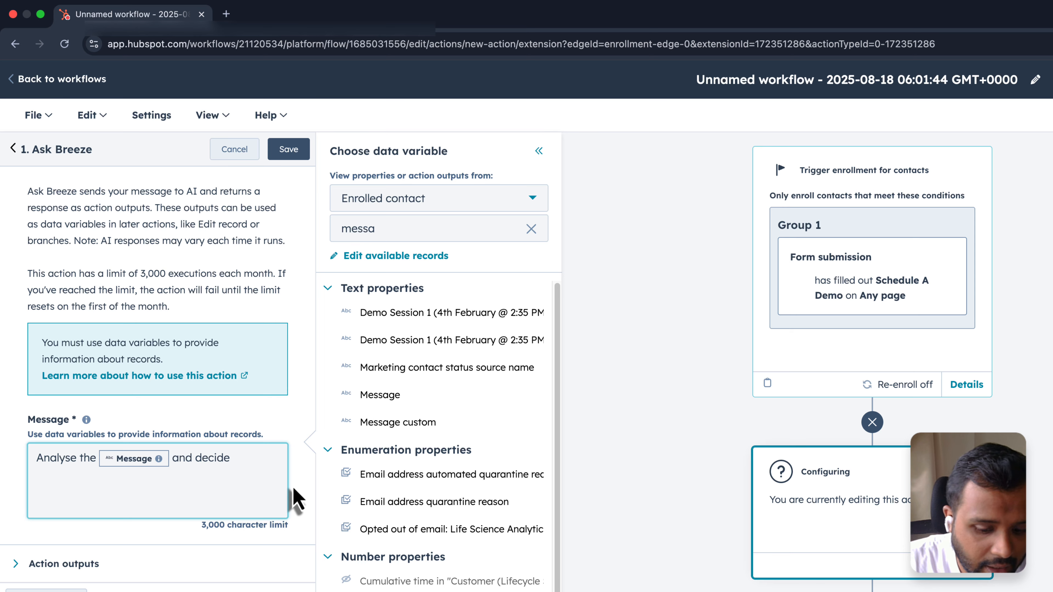
text( if its a job enquiry message.)
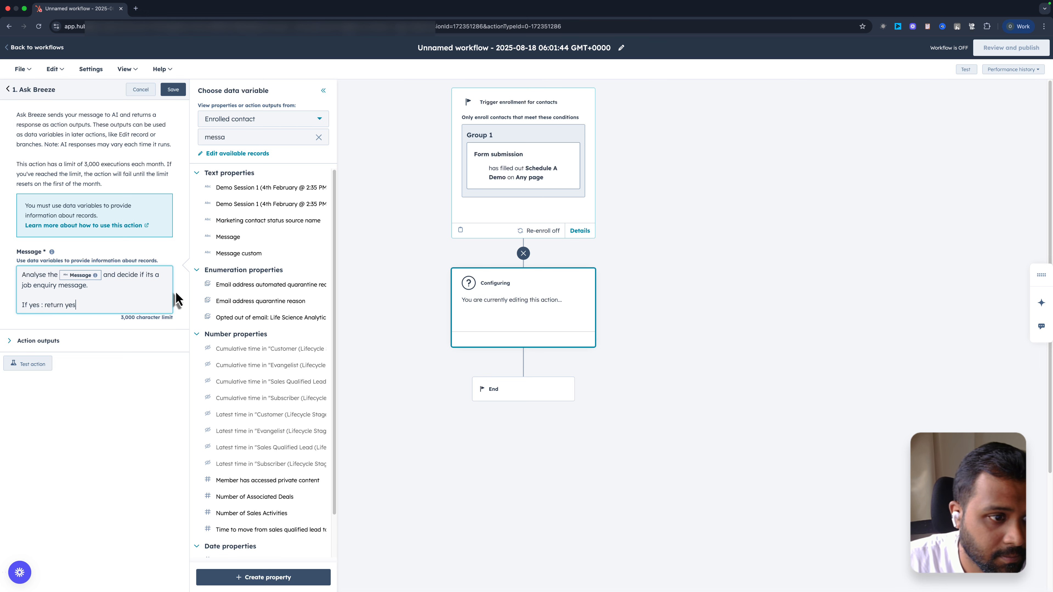
key(Return)
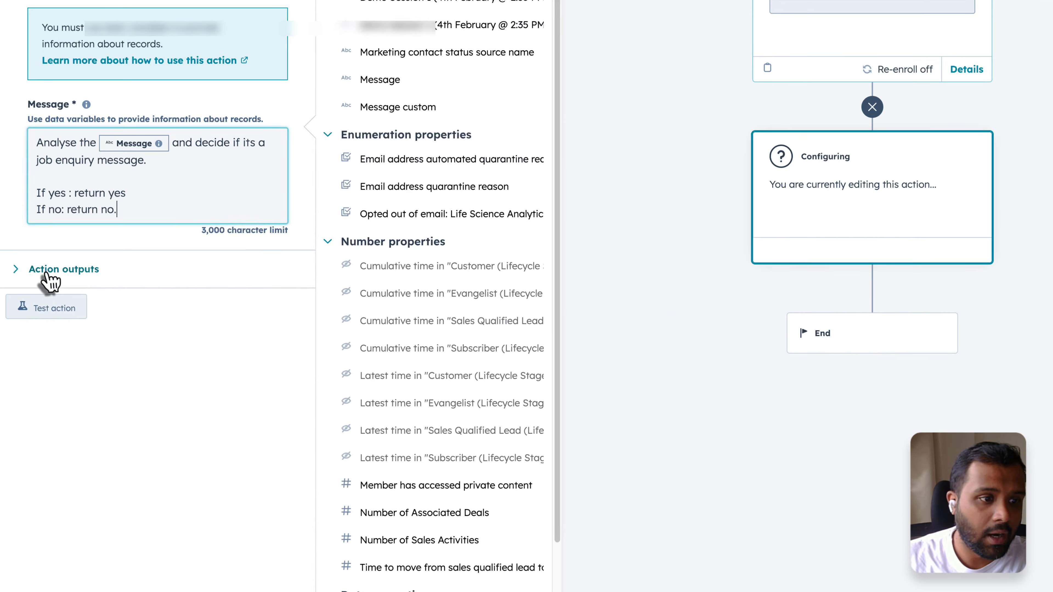
click(46, 272)
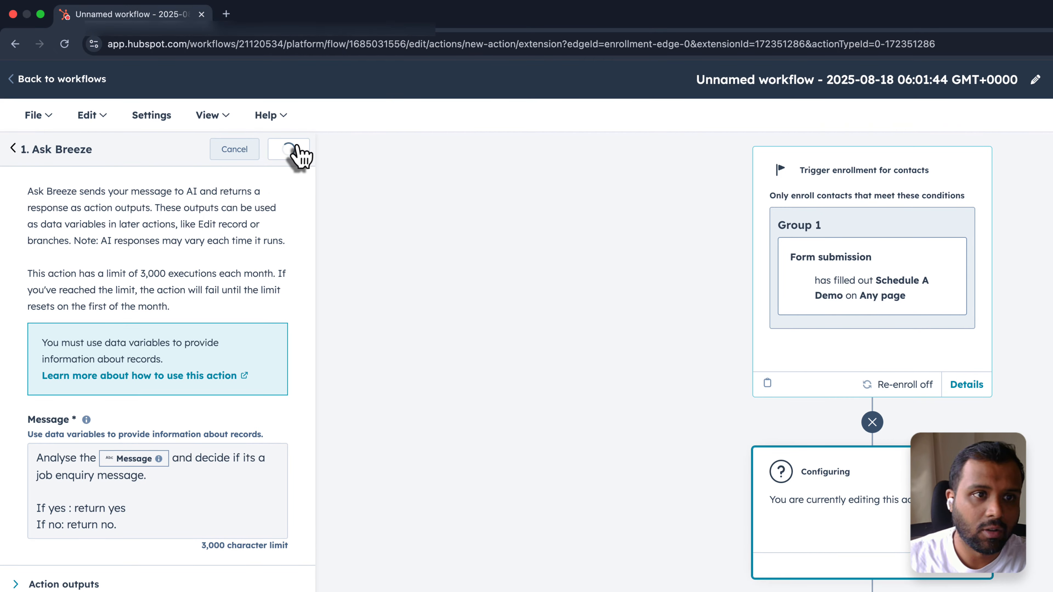
click(295, 148)
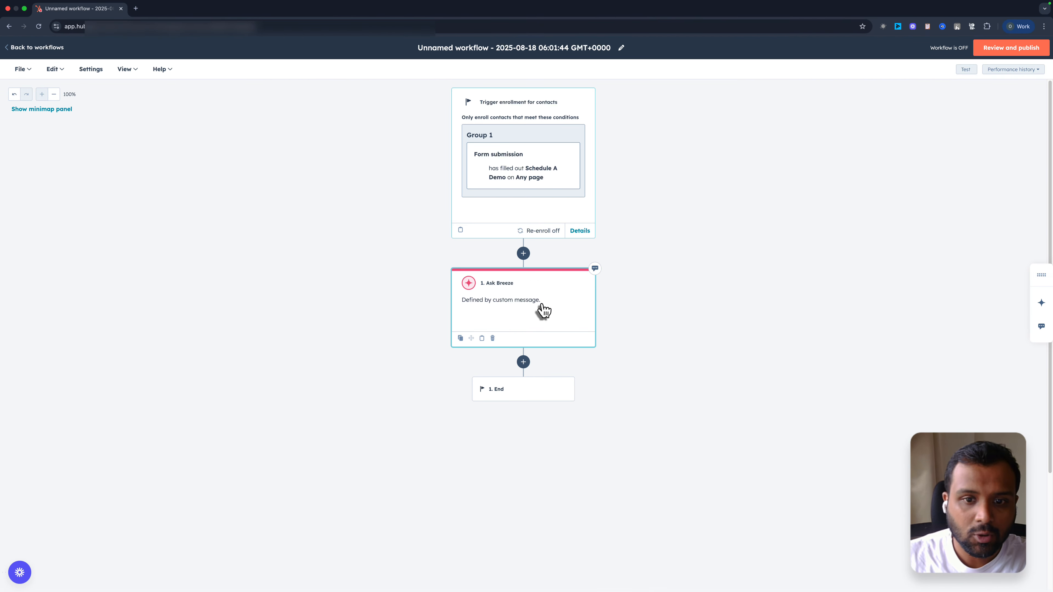
Add a branch after the Ask Breeze action, based on one property or action output
click(545, 310)
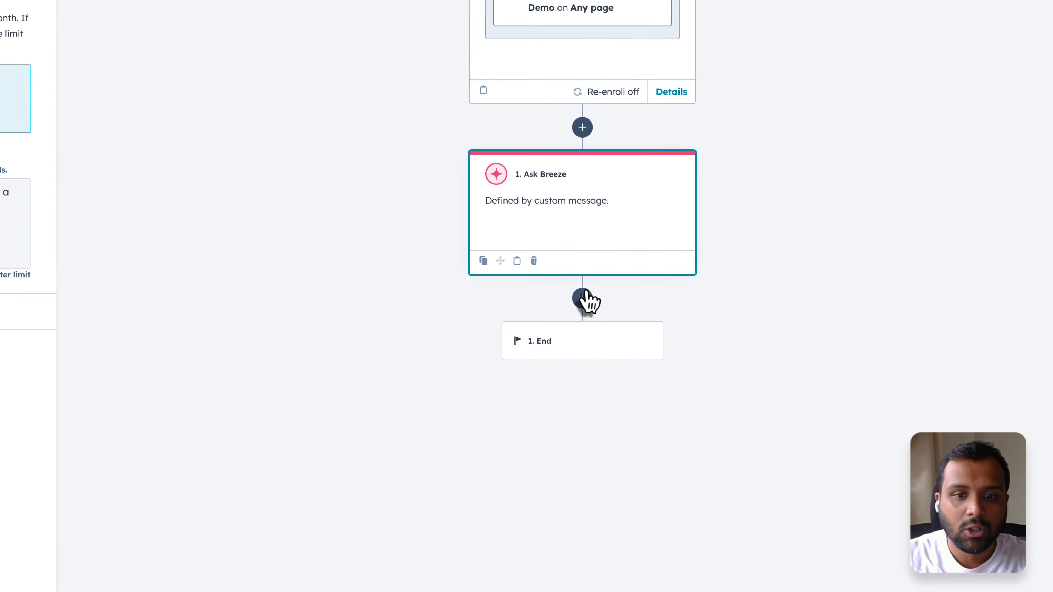
click(619, 303)
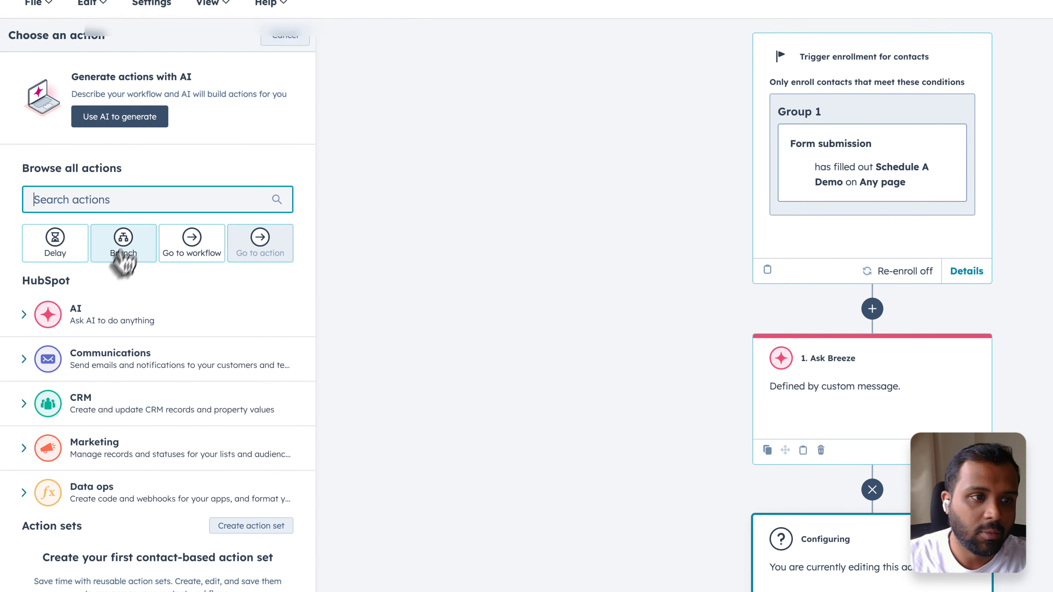
click(123, 286)
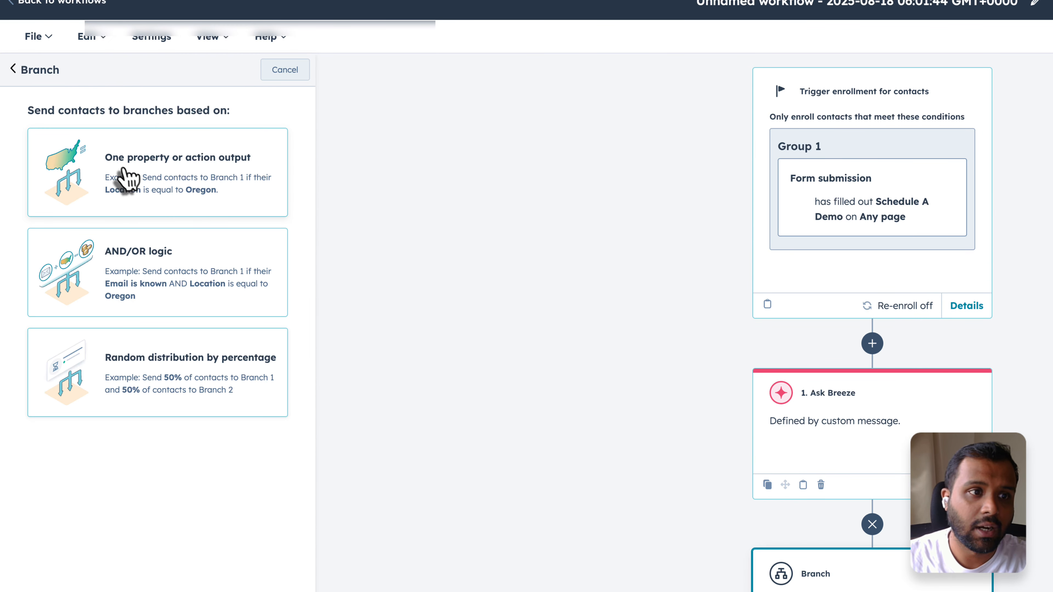
click(168, 177)
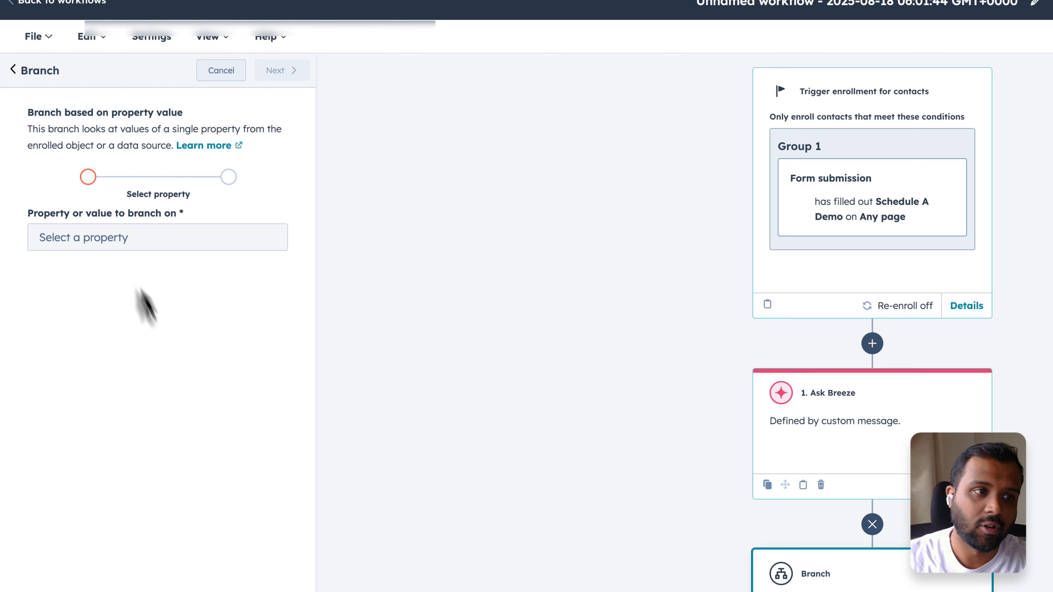
Choose the Response action output of Ask Breeze as the value to branch on
click(120, 238)
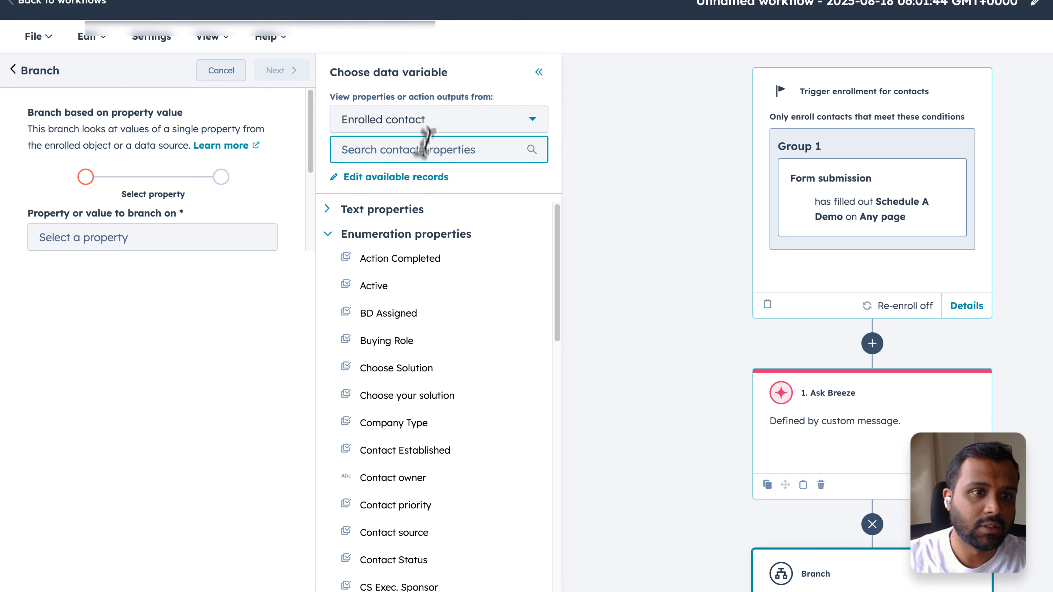
click(455, 126)
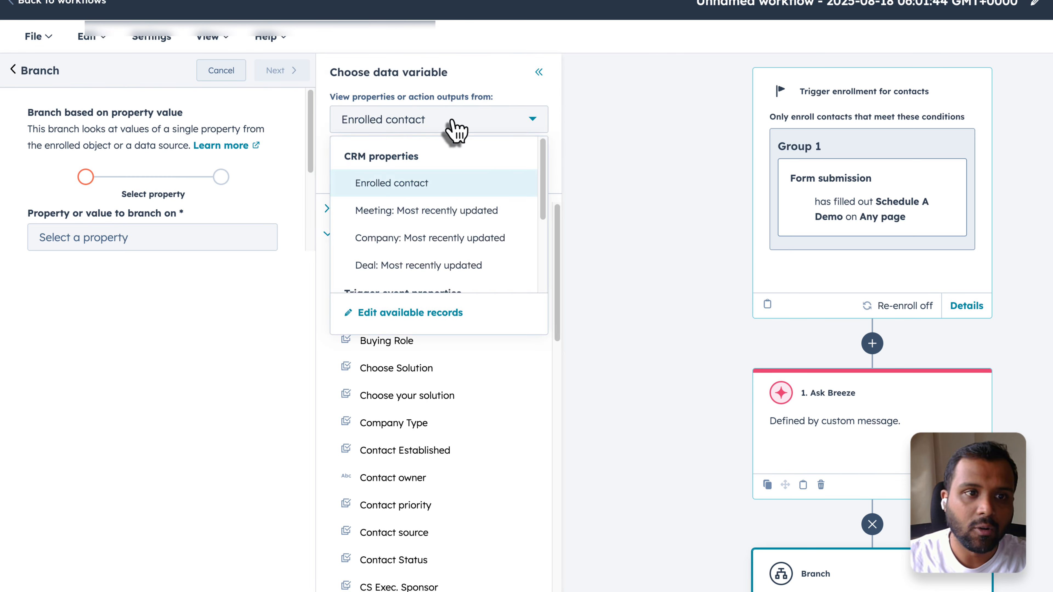
scroll(453, 212, down, 3)
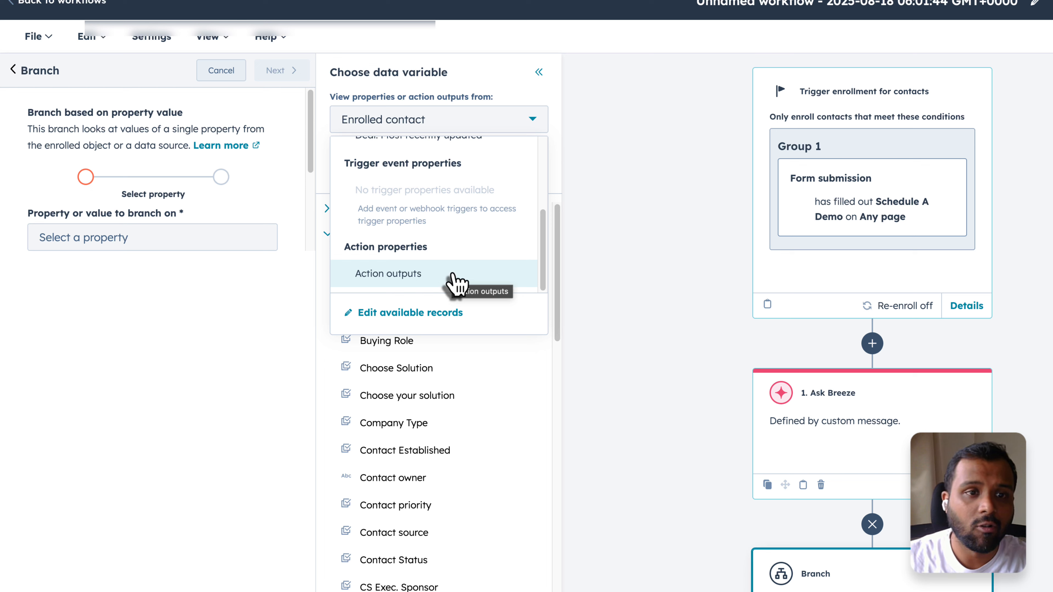
click(392, 275)
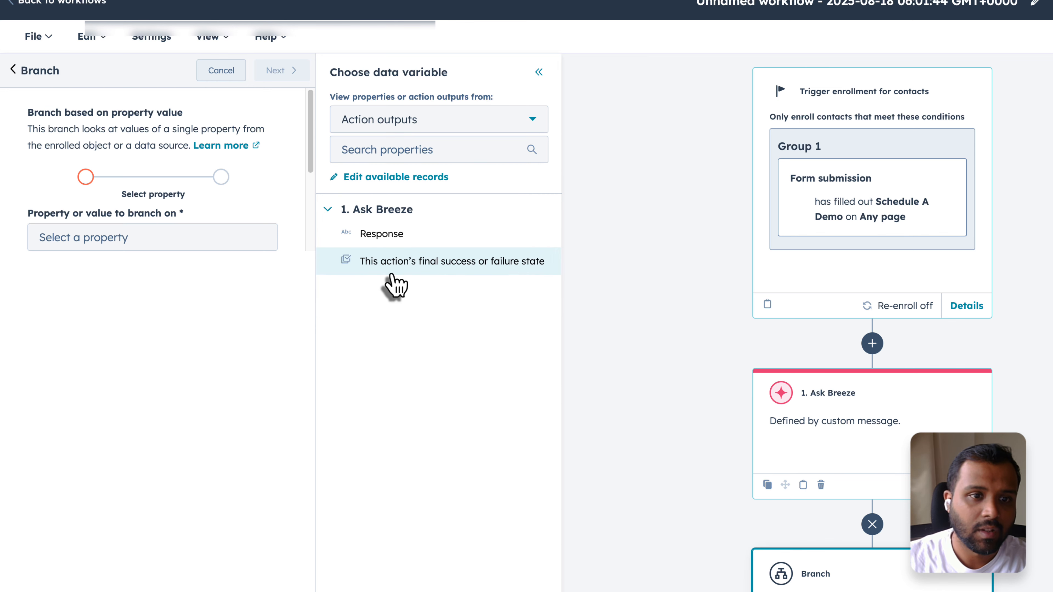
click(398, 235)
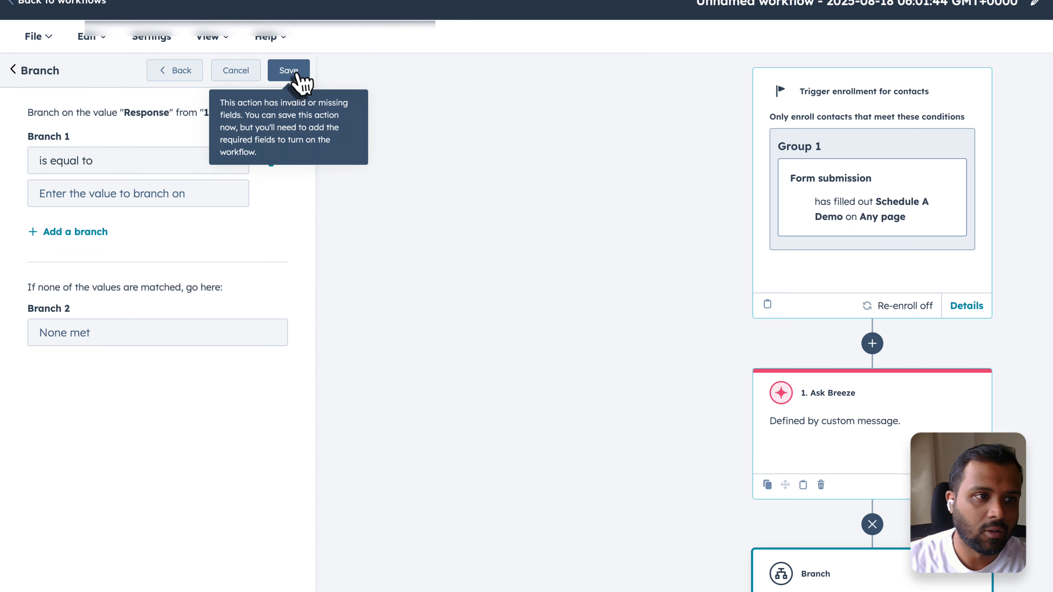
Set Branch 1 to "is equal to" Yes and save the branch action
click(85, 162)
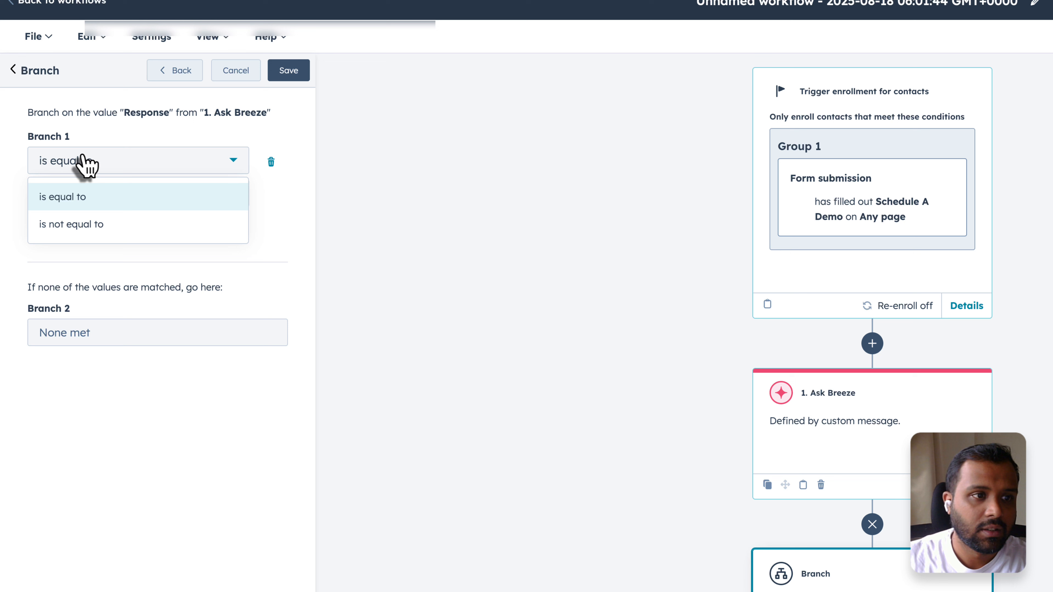
click(79, 197)
click(108, 194)
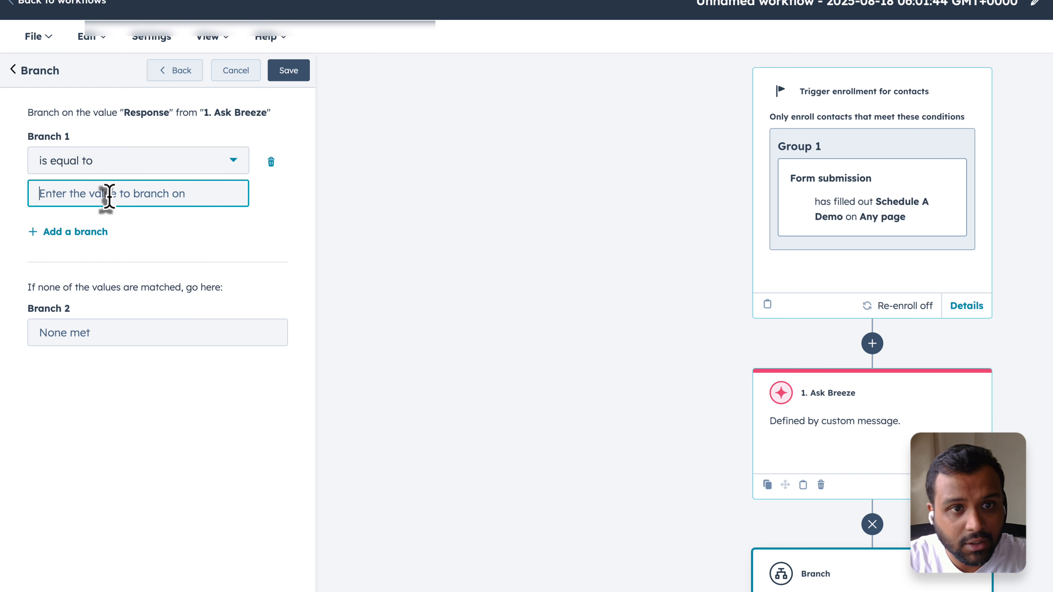
text(Yes)
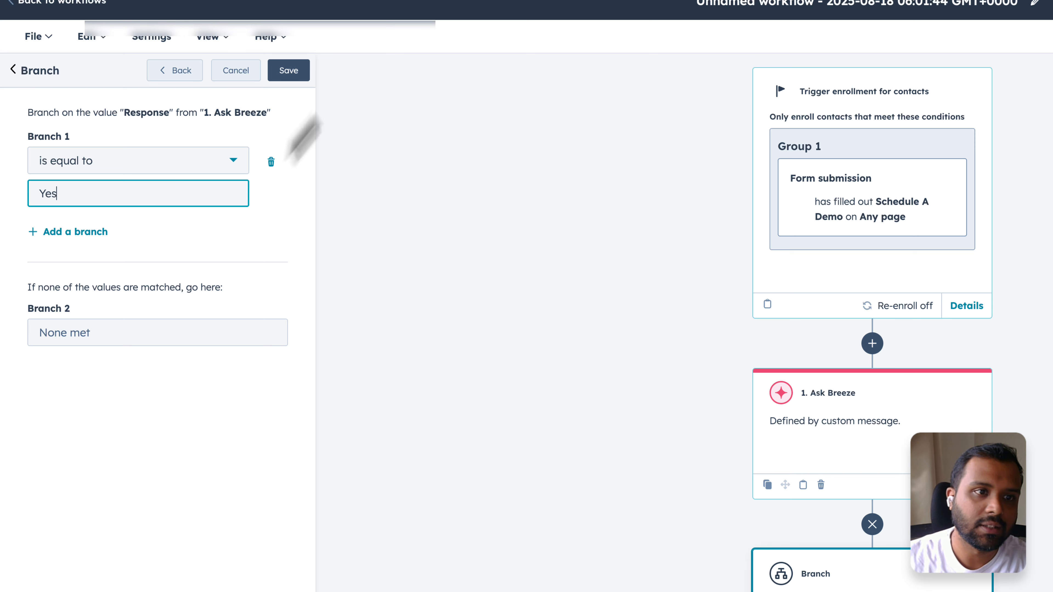
click(294, 78)
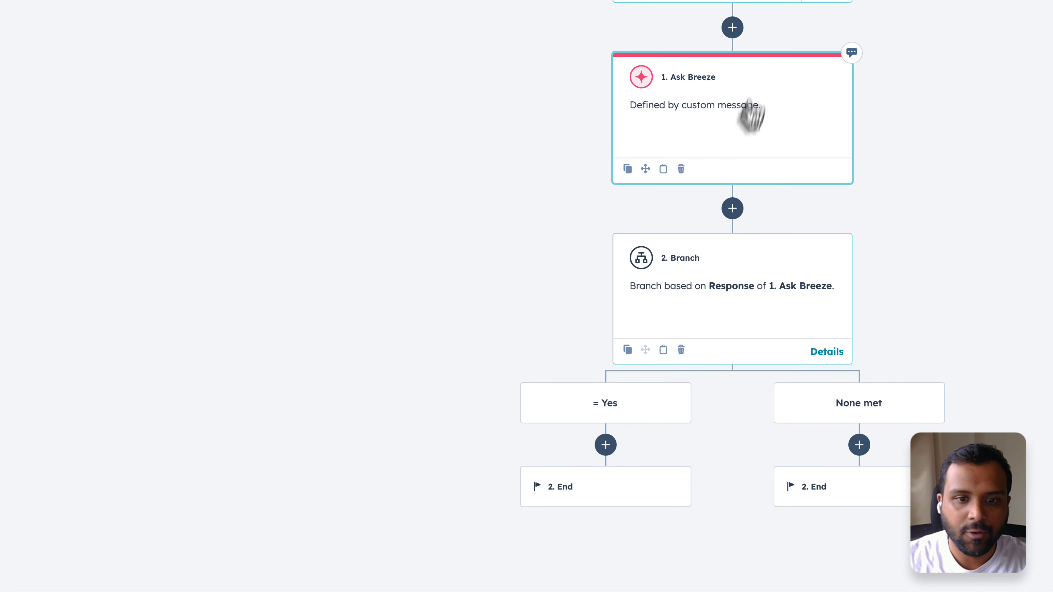
Add a Delete contact action from the CRM actions to the Yes branch and save it
click(846, 434)
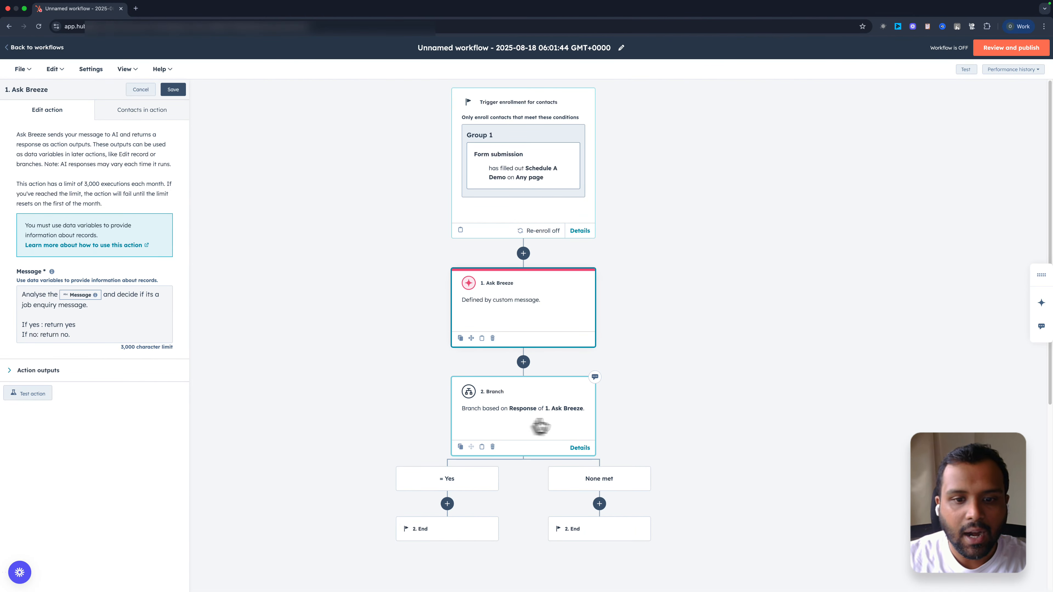
click(546, 425)
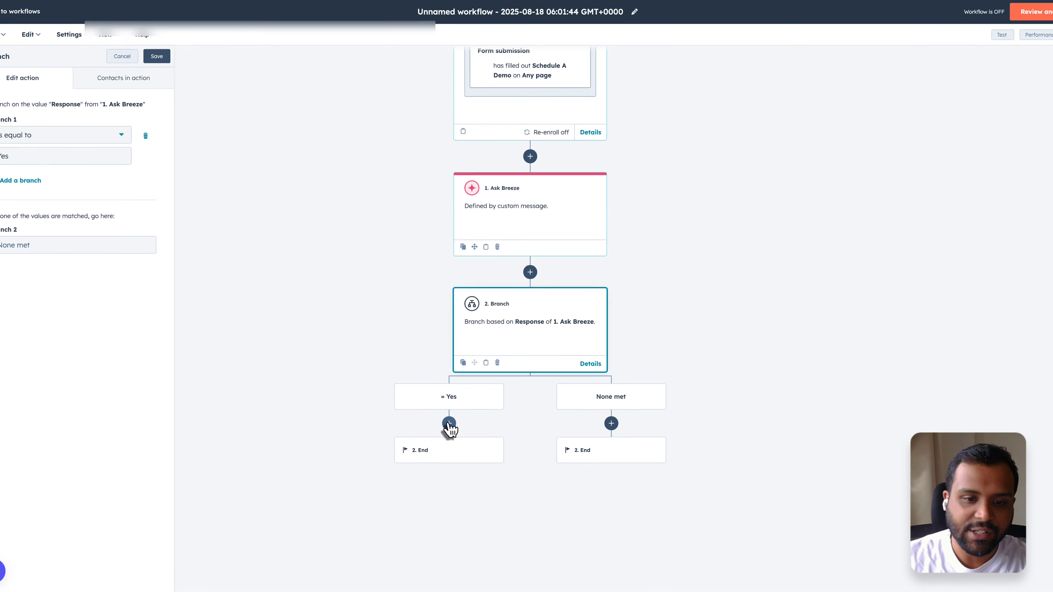
click(466, 328)
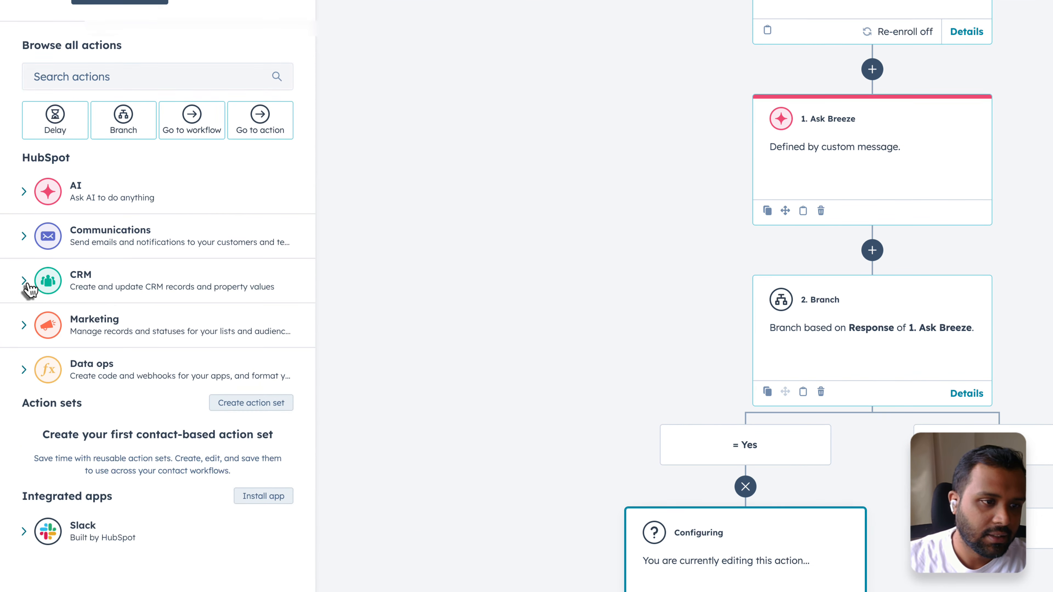
click(31, 287)
scroll(109, 433, down, 10)
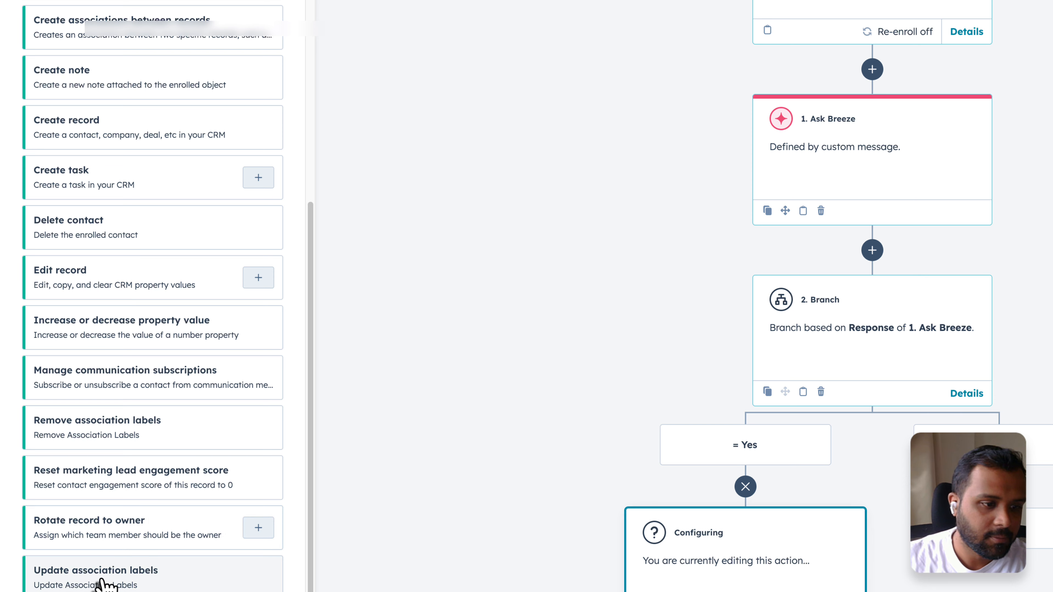
click(117, 235)
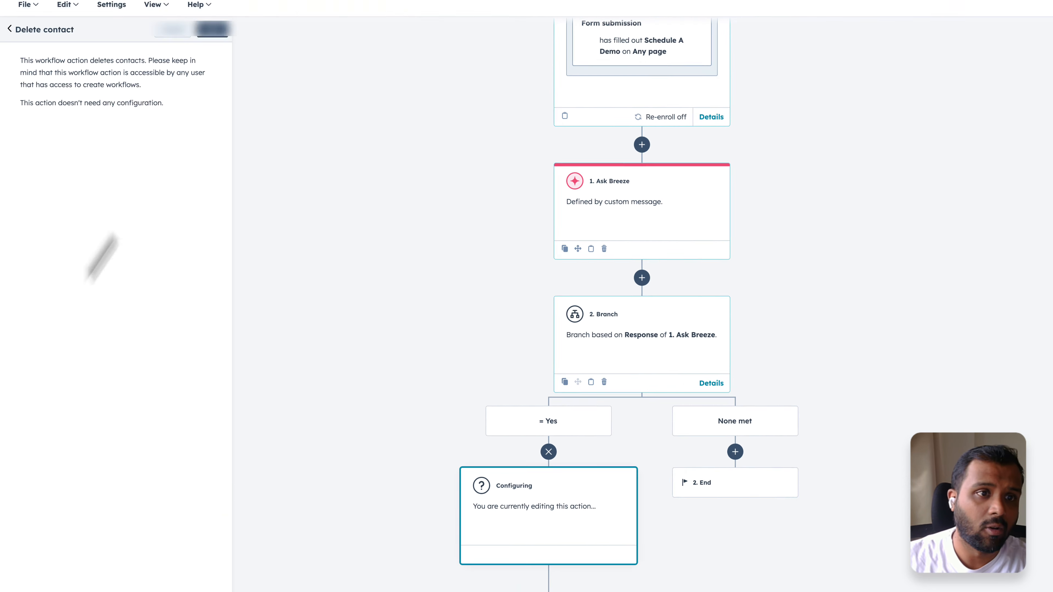
click(212, 29)
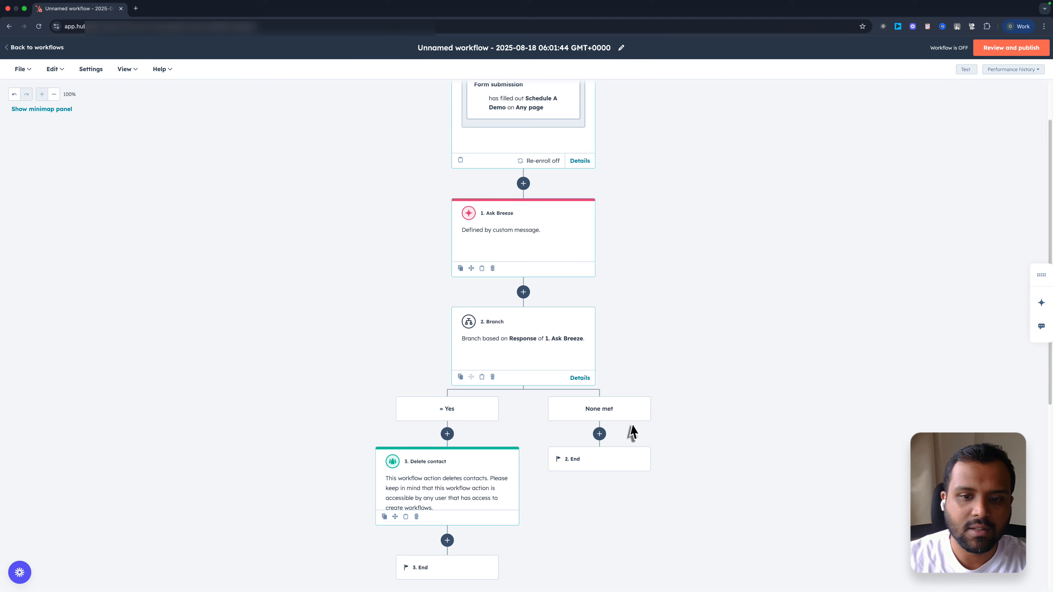
Add an Edit record action from the CRM actions to the None met branch
click(599, 434)
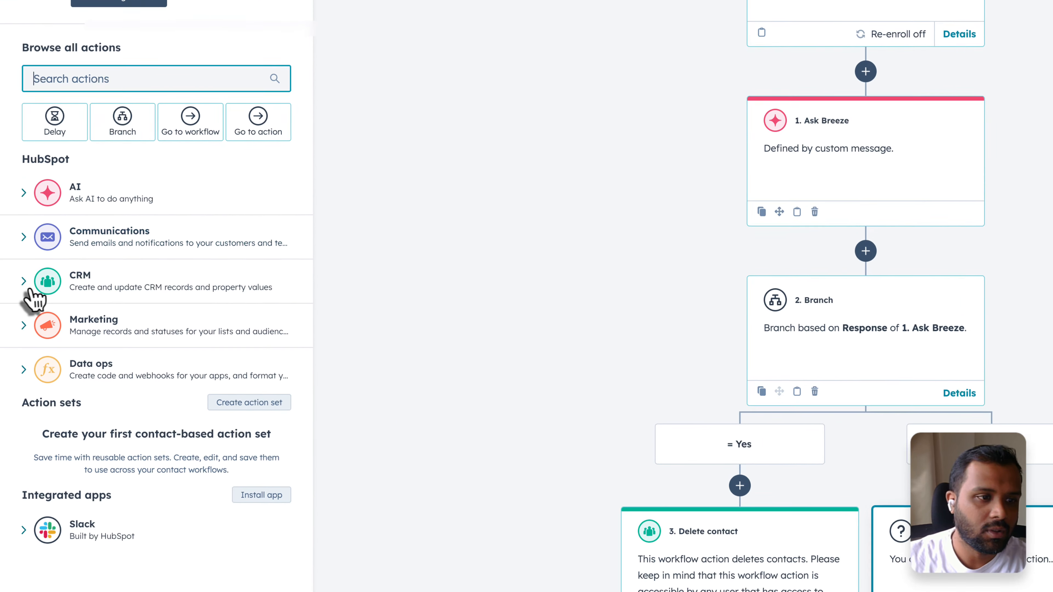
click(23, 302)
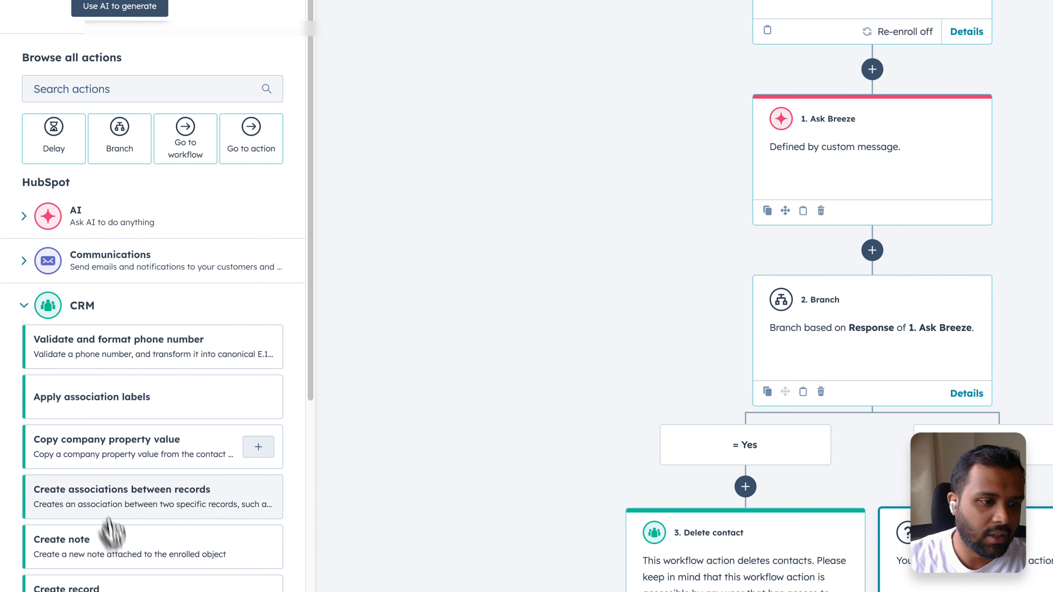
scroll(96, 576, down, 10)
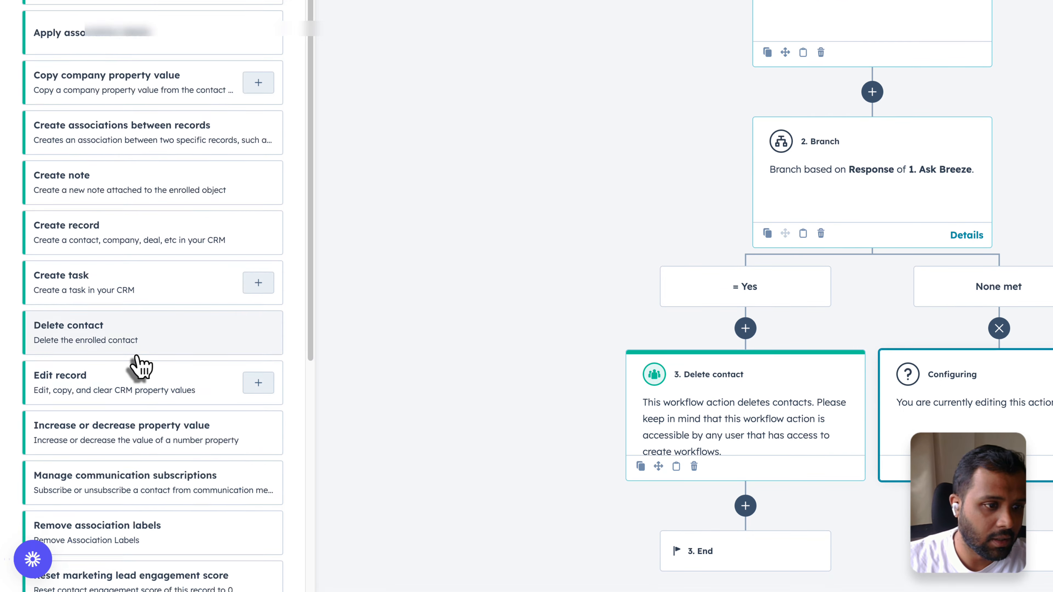
click(252, 289)
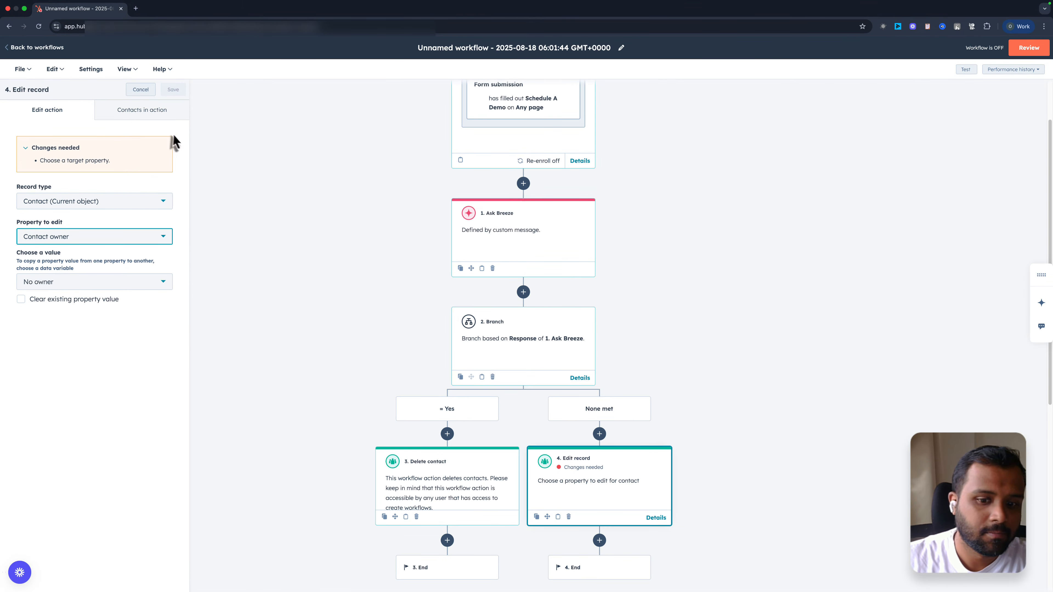
Close the Edit record settings without saving and open the Ask Breeze action's settings
click(140, 89)
scroll(355, 372, down, 1)
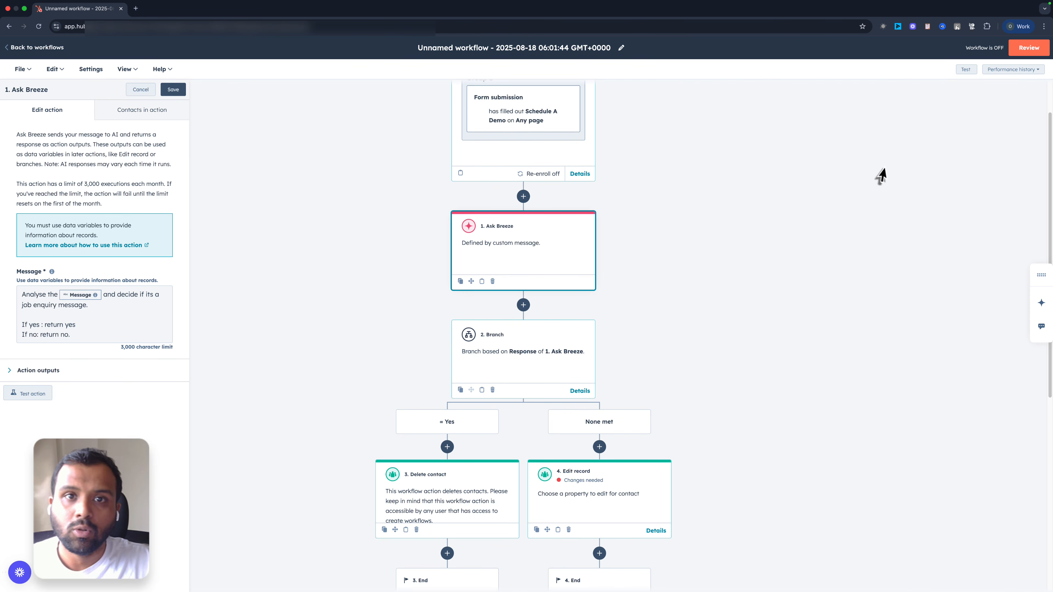
scroll(787, 242, up, 1)
scroll(788, 242, down, 2)
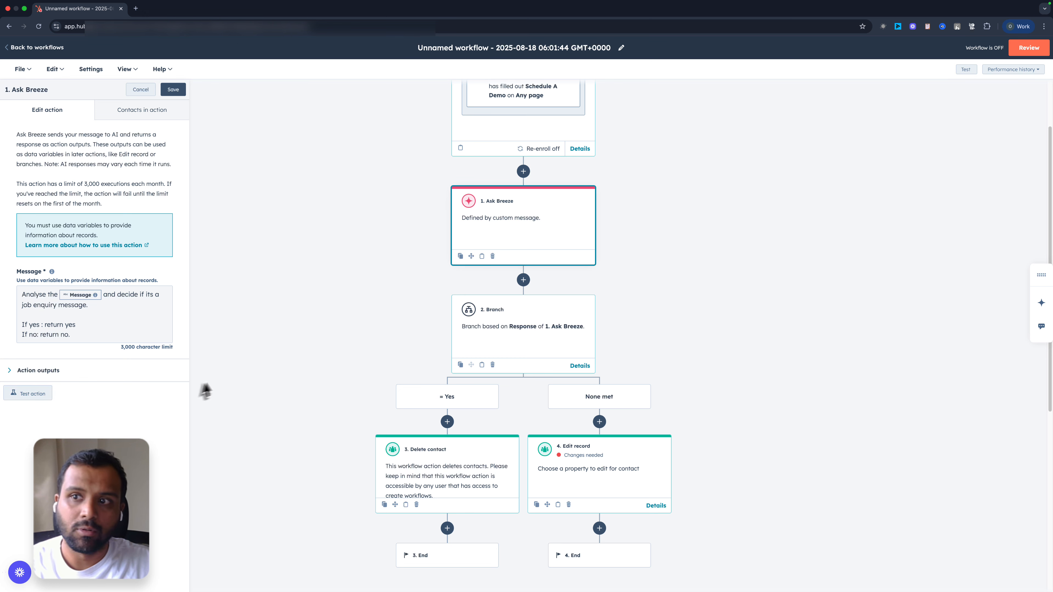
Test the Ask Breeze action on an existing contact and examine its run details, response output and message input
click(30, 397)
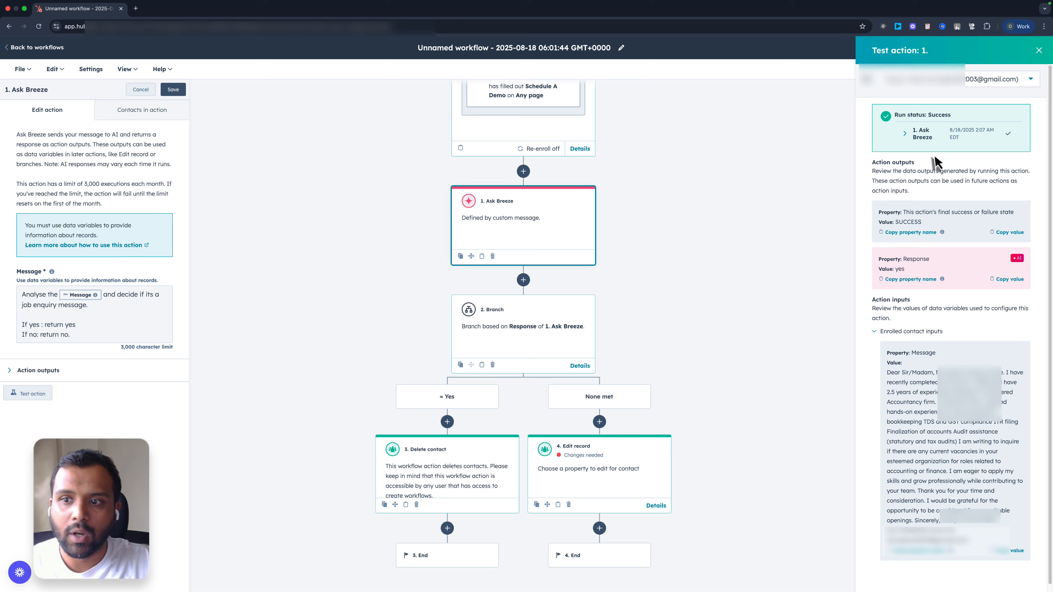
click(904, 134)
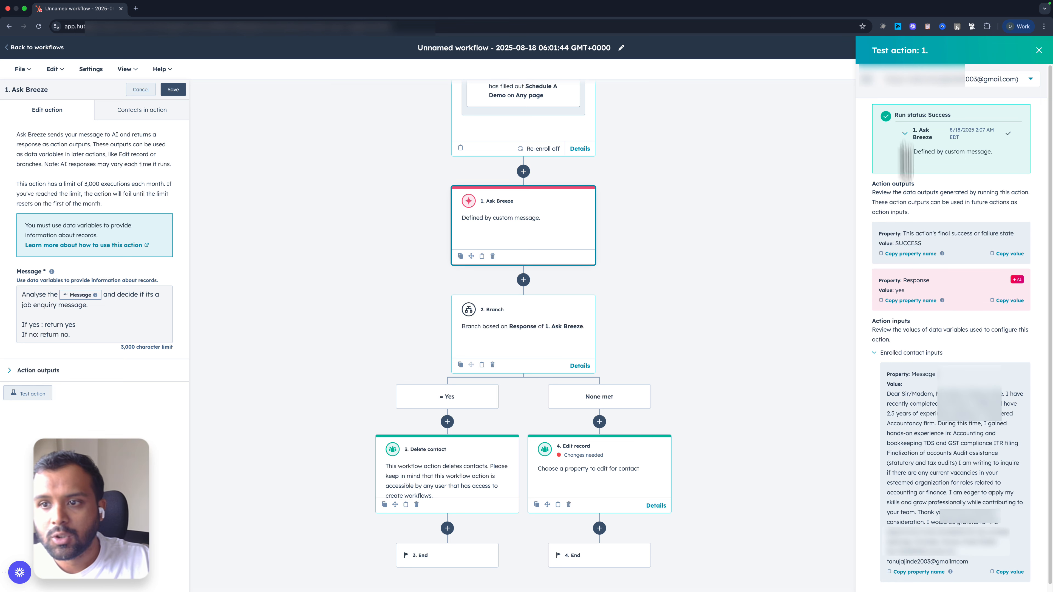
scroll(861, 303, down, 1)
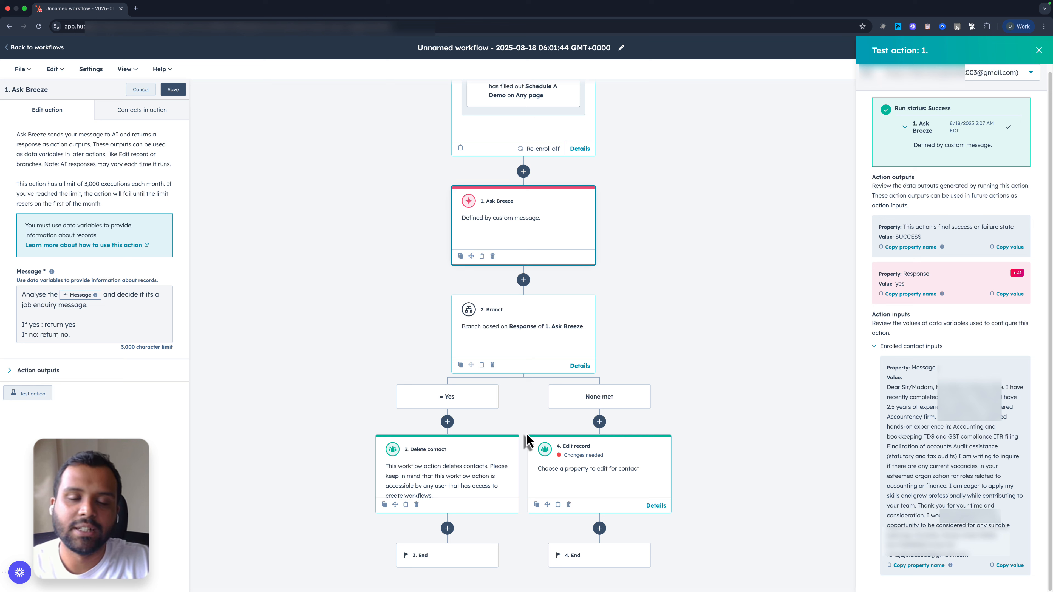
click(777, 5)
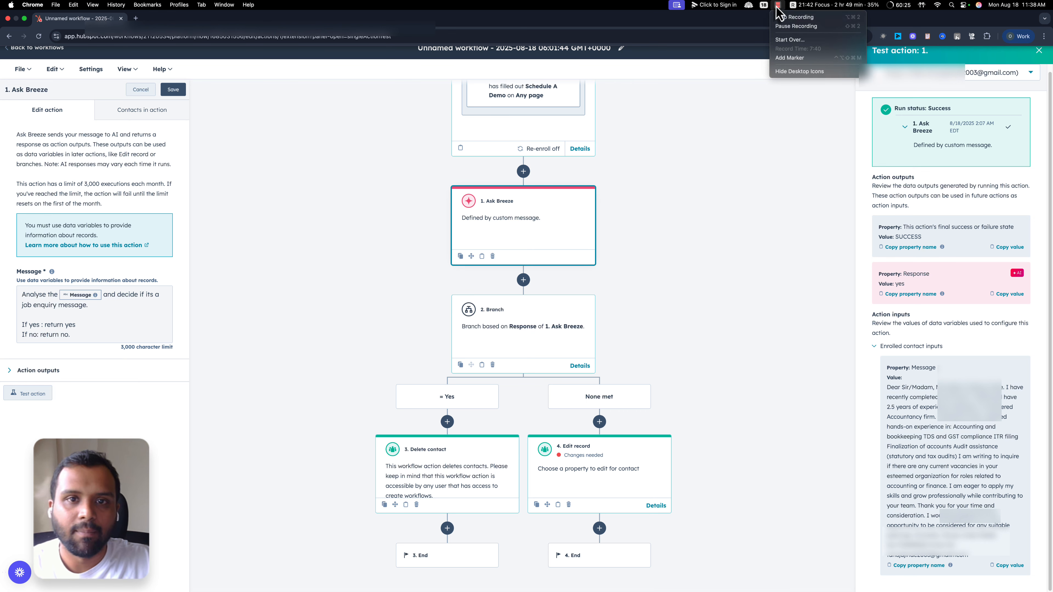
click(792, 17)
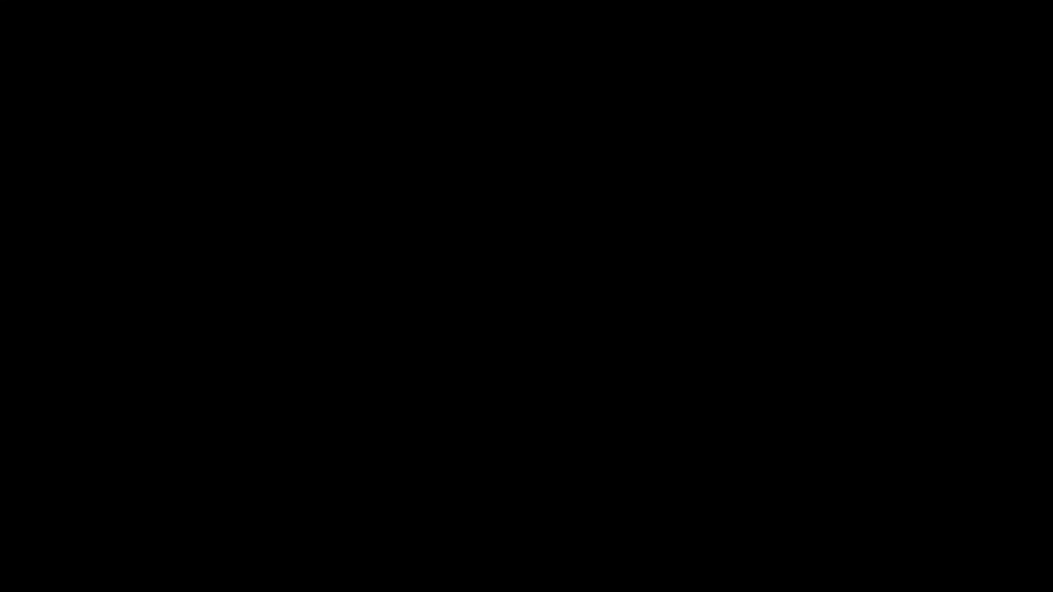